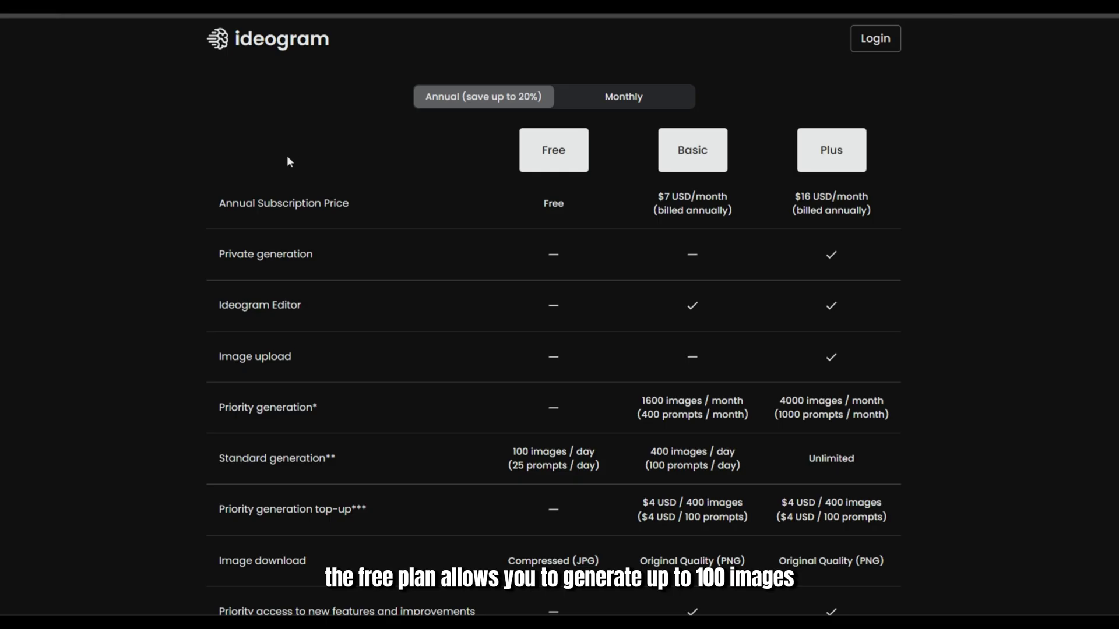
Step: Check Ideogram's free-plan limits in the pricing table and generate four cute smiling mouse images
scroll(295, 162, "down", 2)
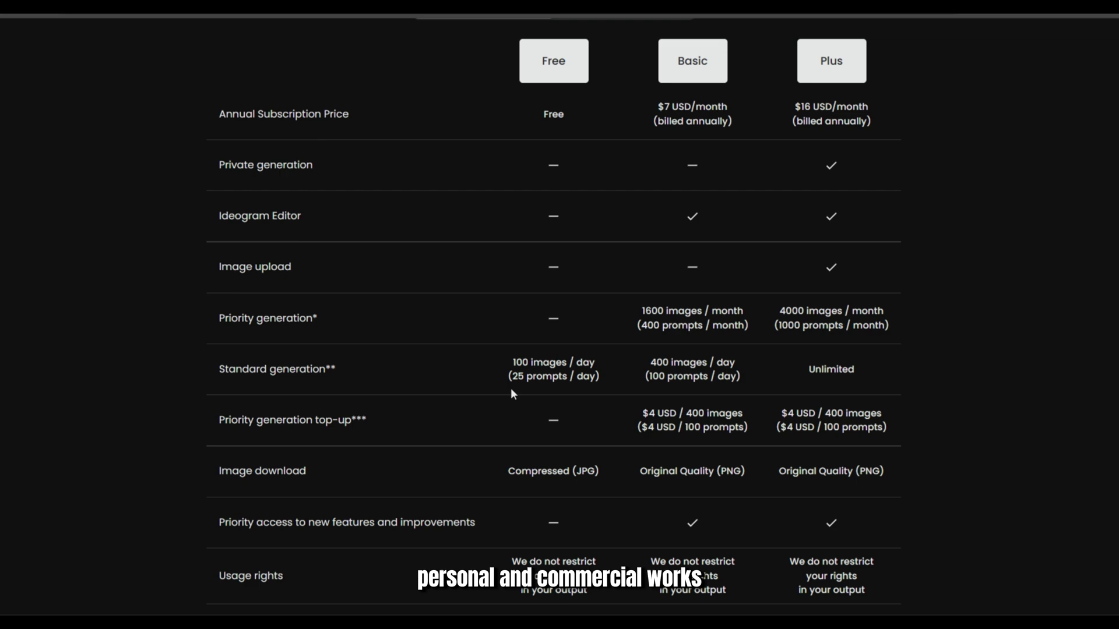
scroll(615, 365, "down", 2)
scroll(612, 359, "down", 2)
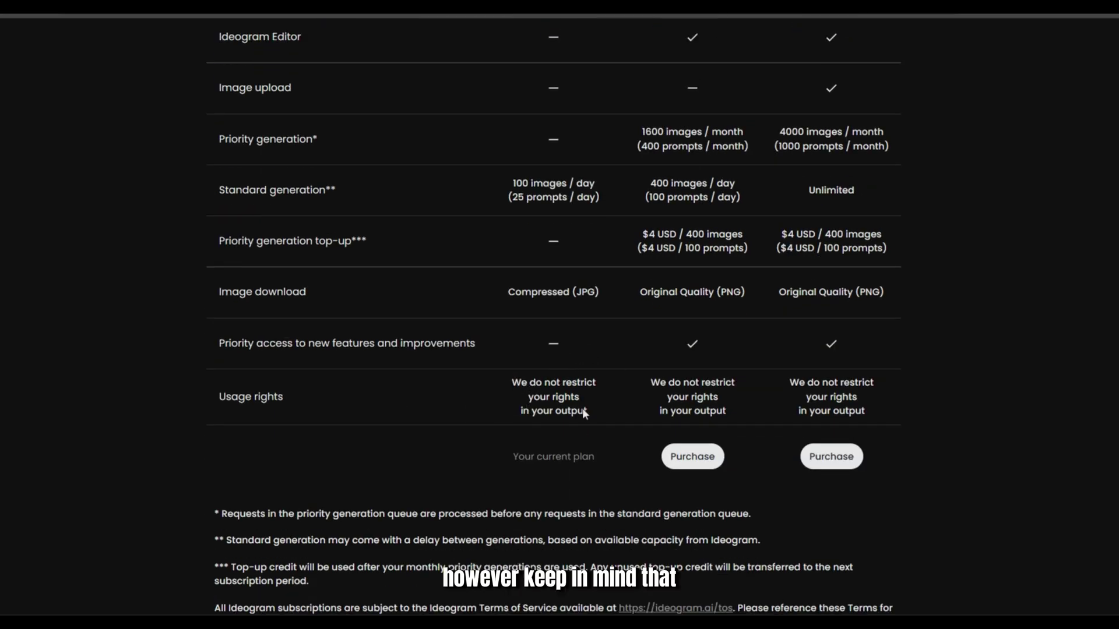
scroll(504, 385, "up", 3)
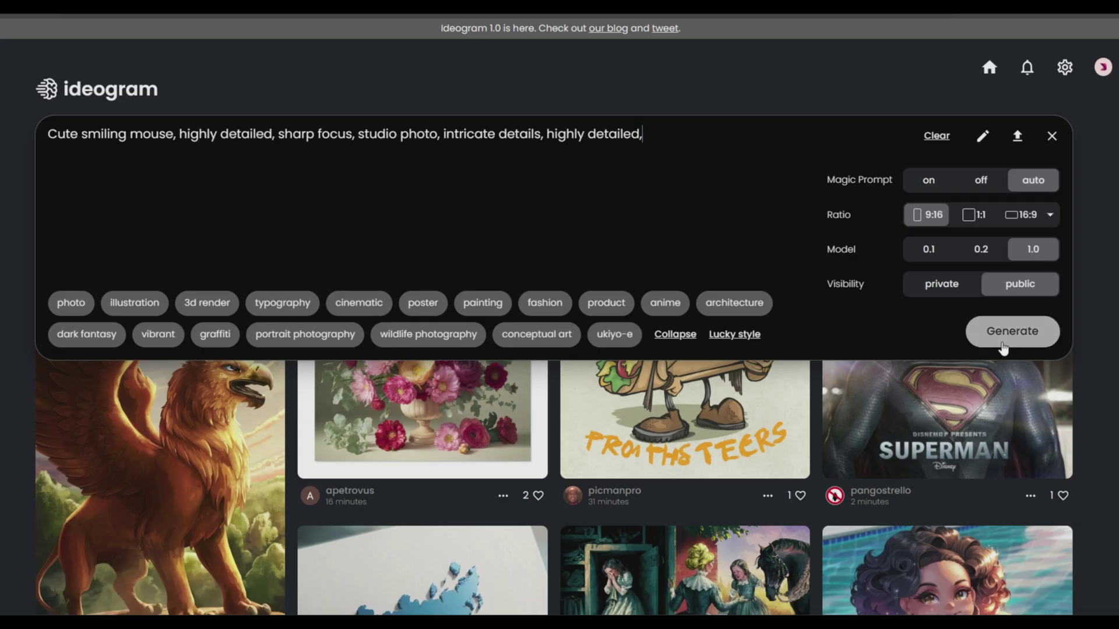
left_click(1003, 347)
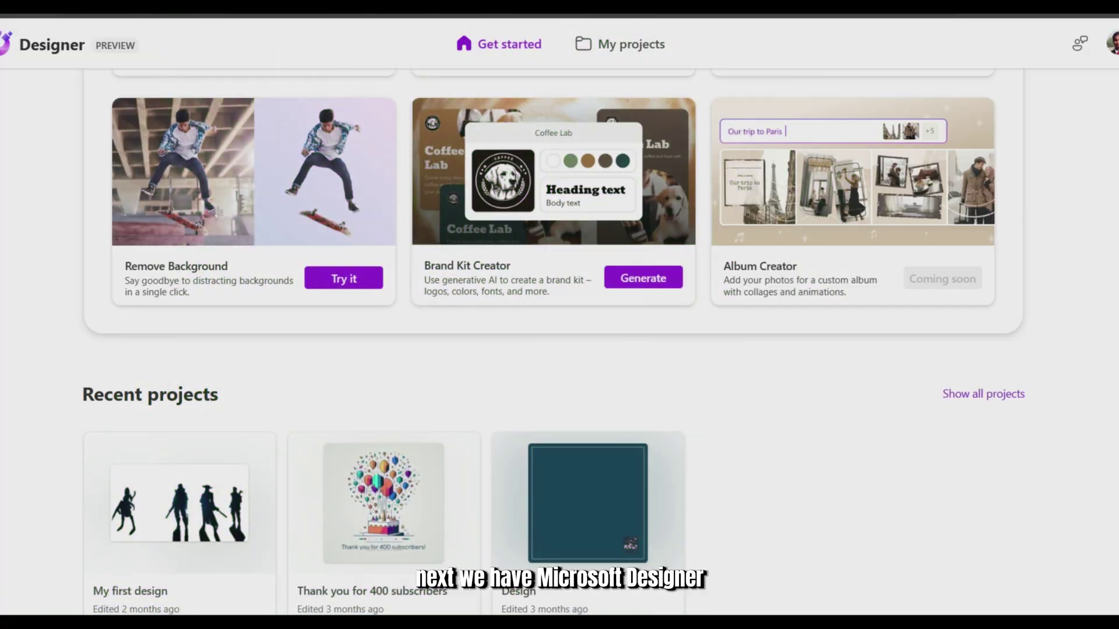
Step: Scroll through Microsoft Designer's start page and its recent projects
scroll(304, 233, "up", 2)
scroll(304, 233, "up", 2)
scroll(304, 233, "up", 2)
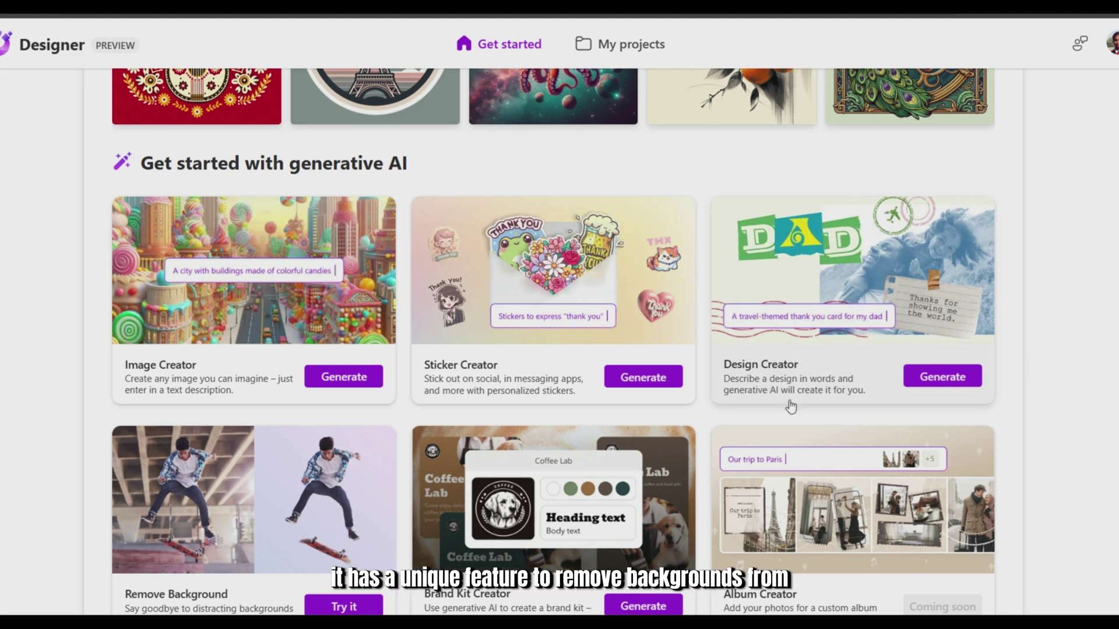
scroll(717, 299, "down", 1)
scroll(716, 298, "down", 2)
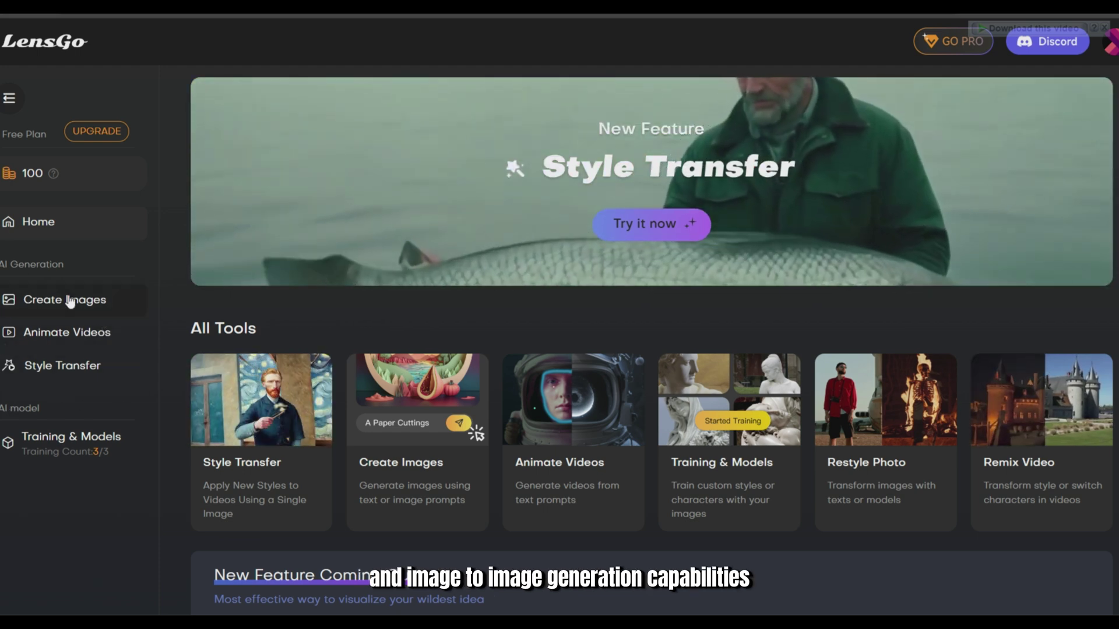
Step: Use LensGo's Create Images generator and enlarge one of the generated mouse images
left_click(68, 300)
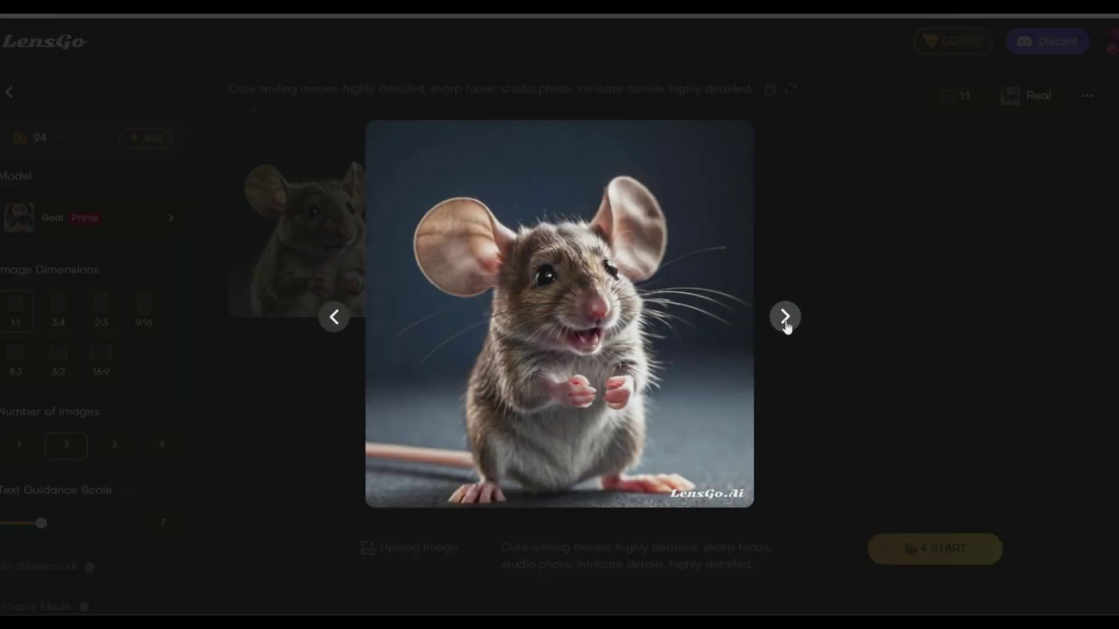
left_click(785, 317)
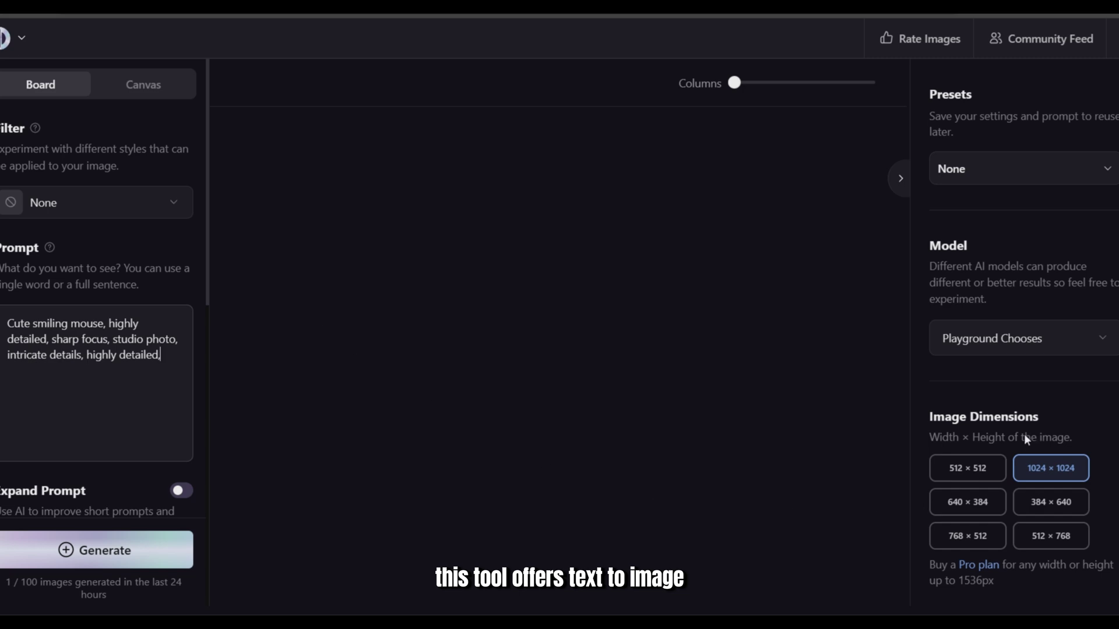
Step: Browse the style grid in Playground AI's Filter dropdown
left_click(132, 204)
scroll(441, 350, "down", 1)
scroll(441, 360, "down", 5)
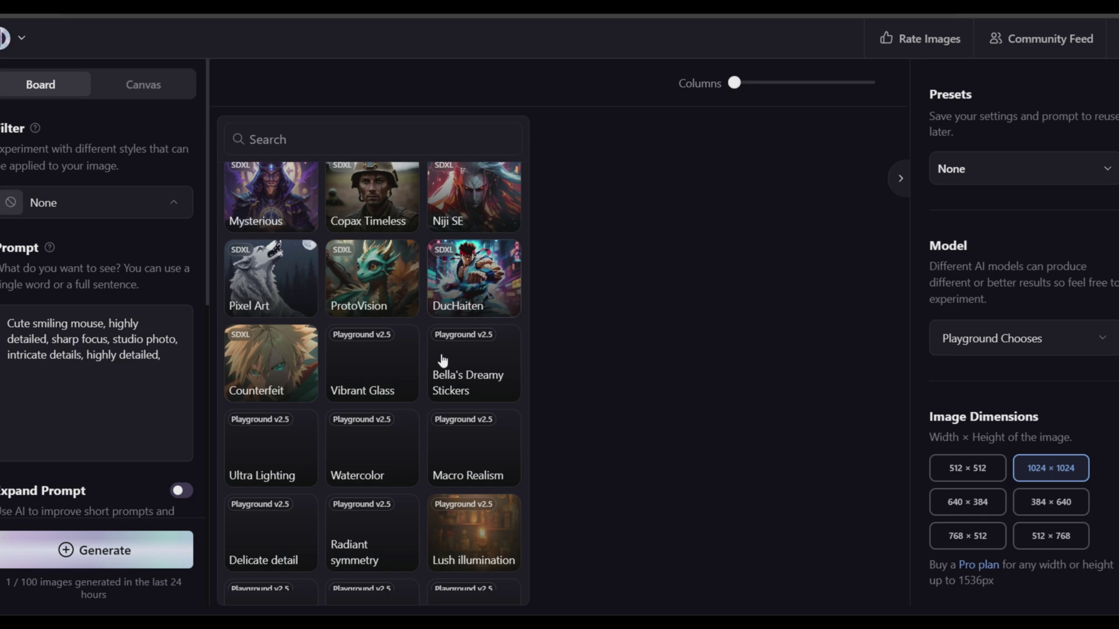
scroll(441, 360, "down", 2)
scroll(442, 361, "down", 5)
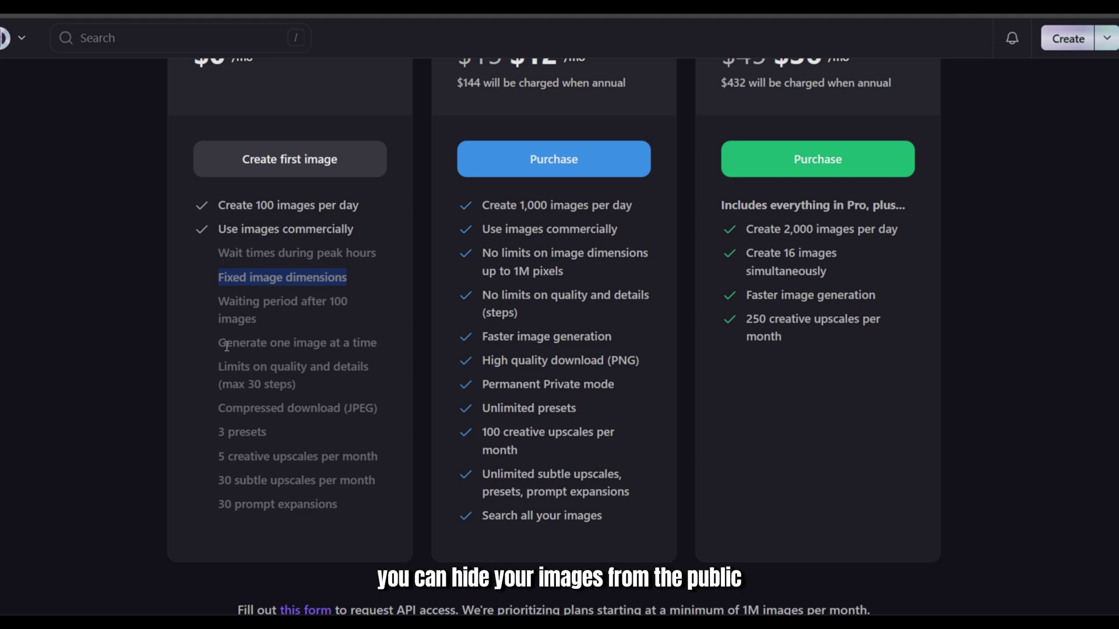
Step: Highlight Playground AI's one-image-at-a-time free limit, then generate the mouse image
left_click_drag(218, 343, 381, 347)
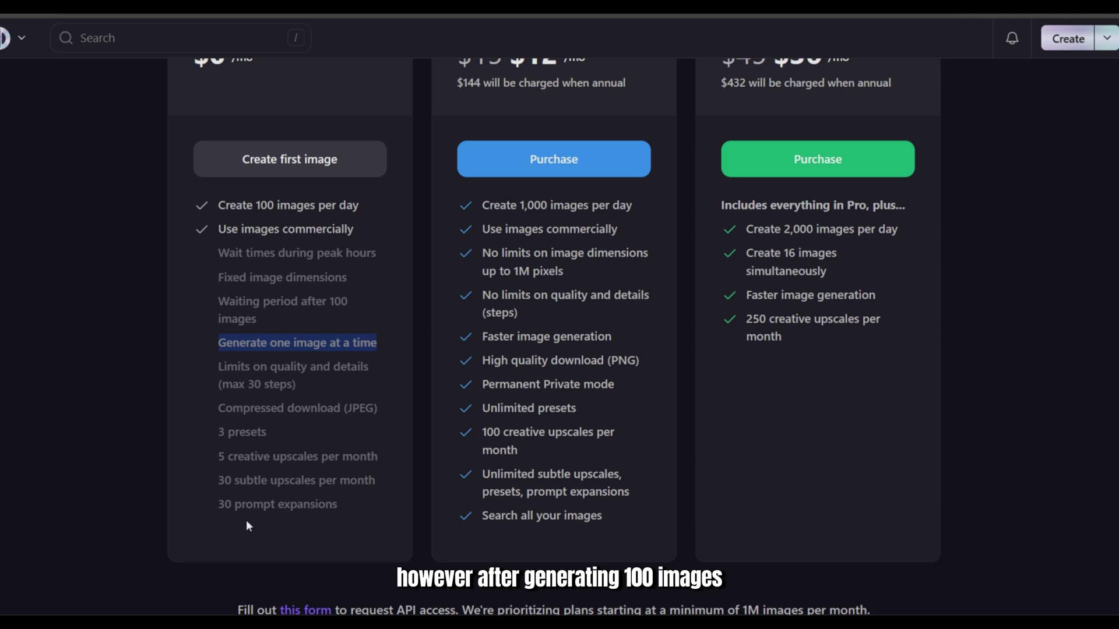
left_click(110, 361)
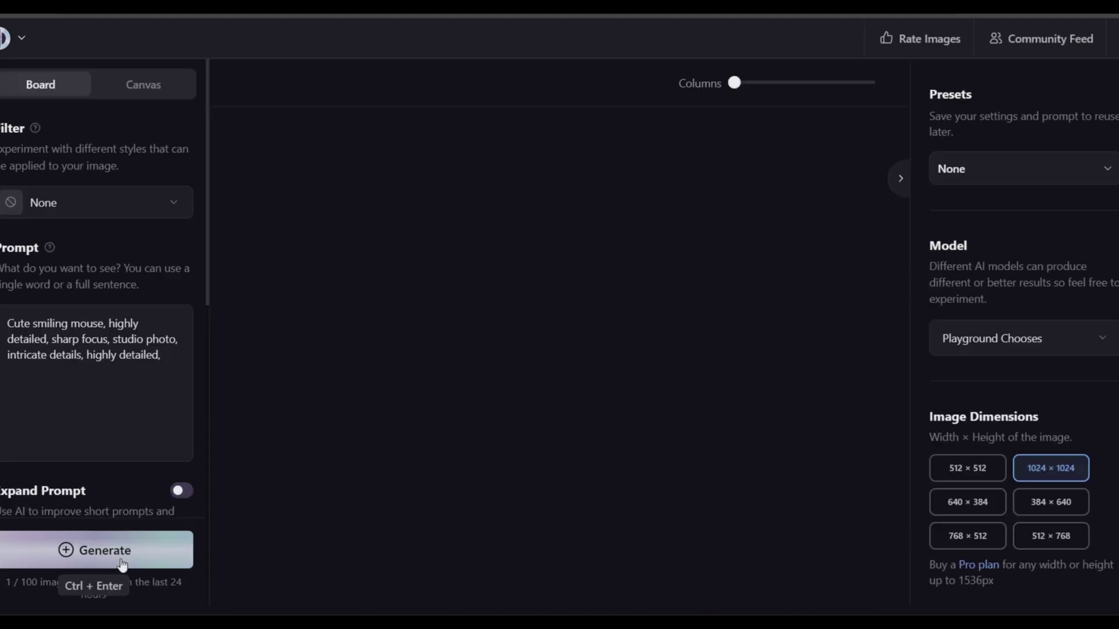
left_click(102, 553)
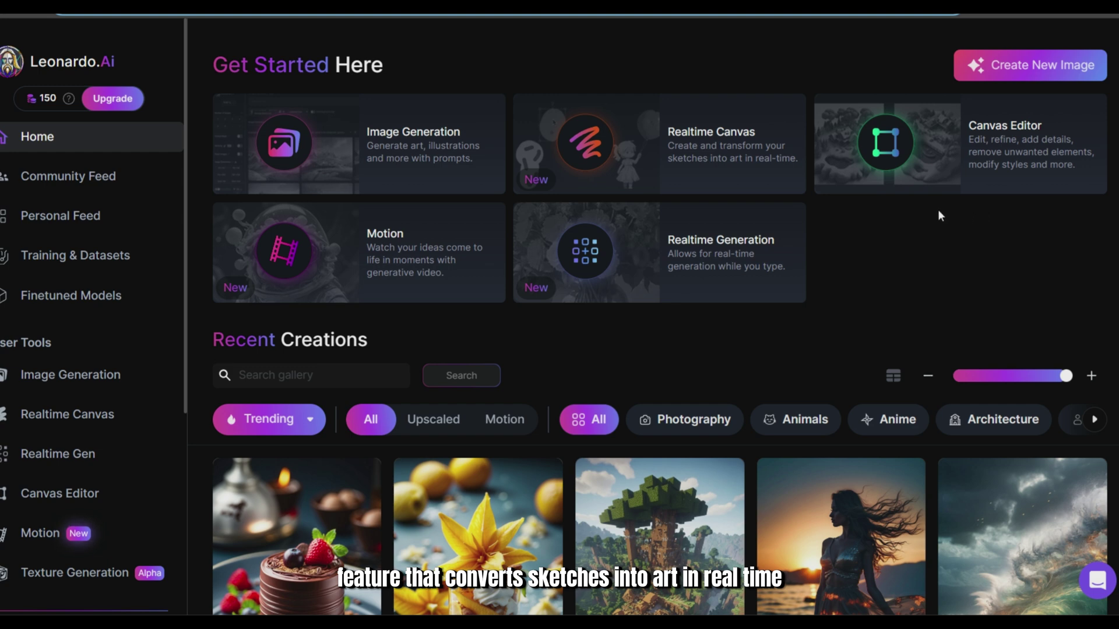
mouse_move(359, 145)
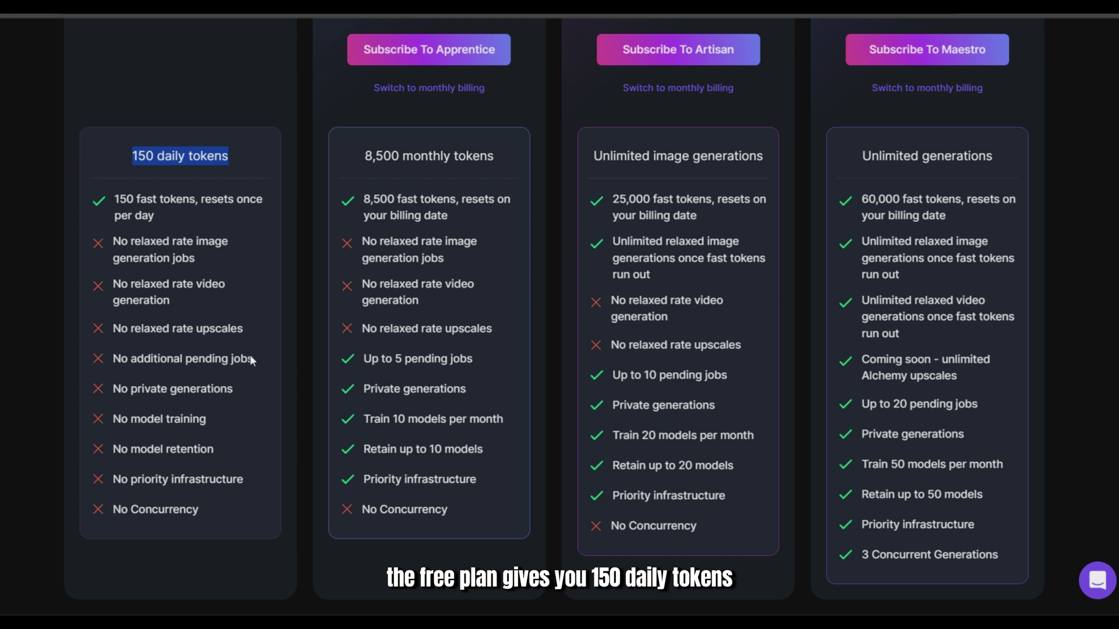
Step: Highlight Leonardo.Ai's free plan rows: 150 daily tokens, 150 fast tokens, no relaxed generation
left_click(42, 175)
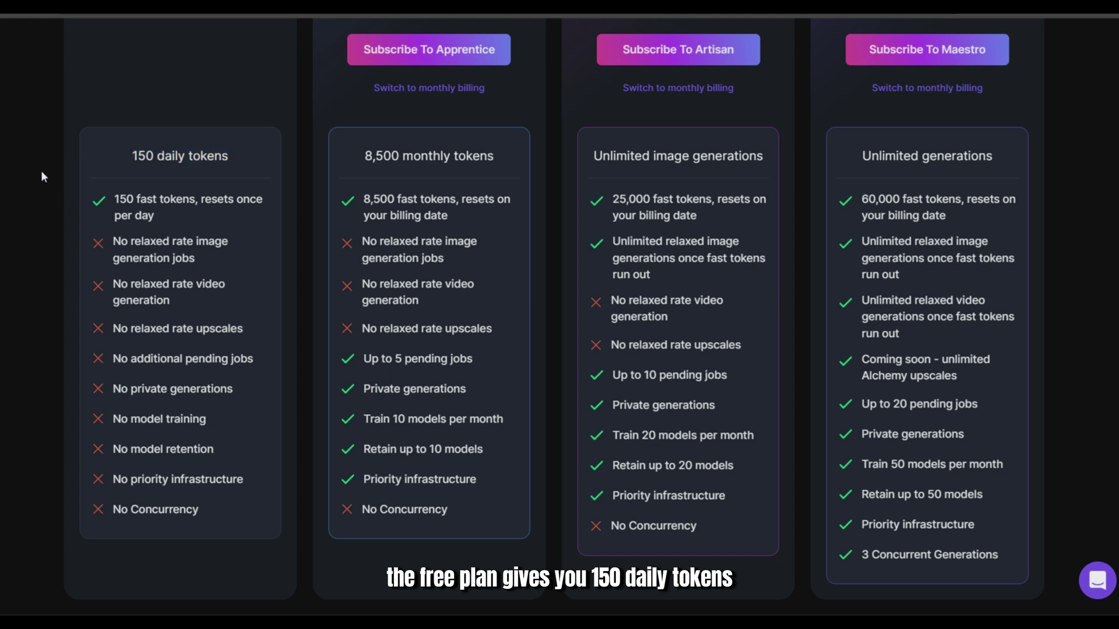
left_click_drag(132, 155, 229, 156)
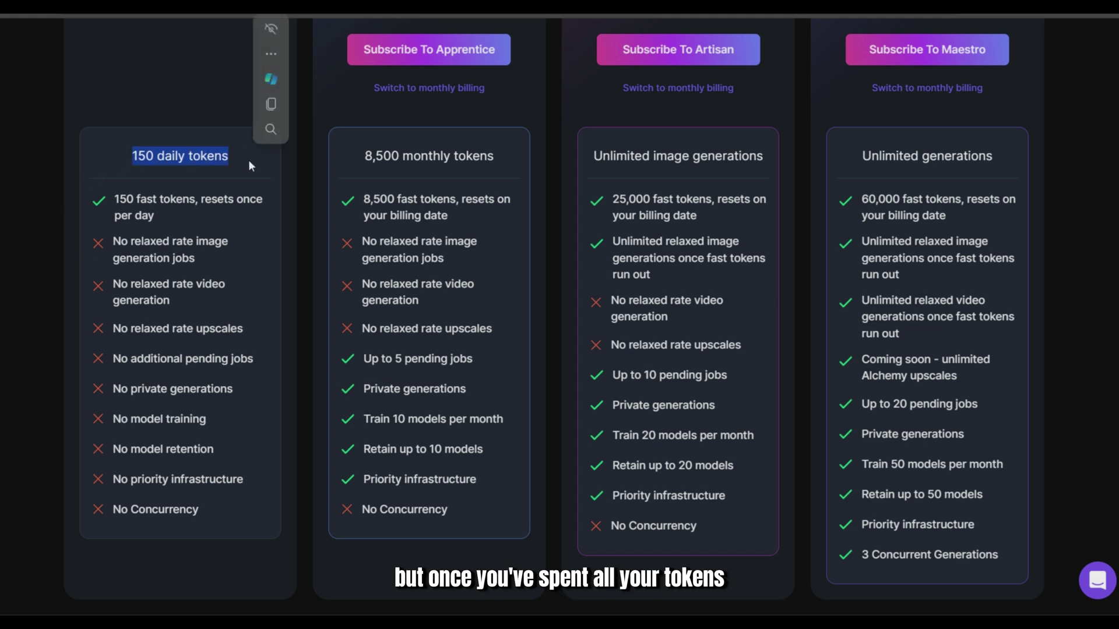
left_click_drag(114, 199, 182, 220)
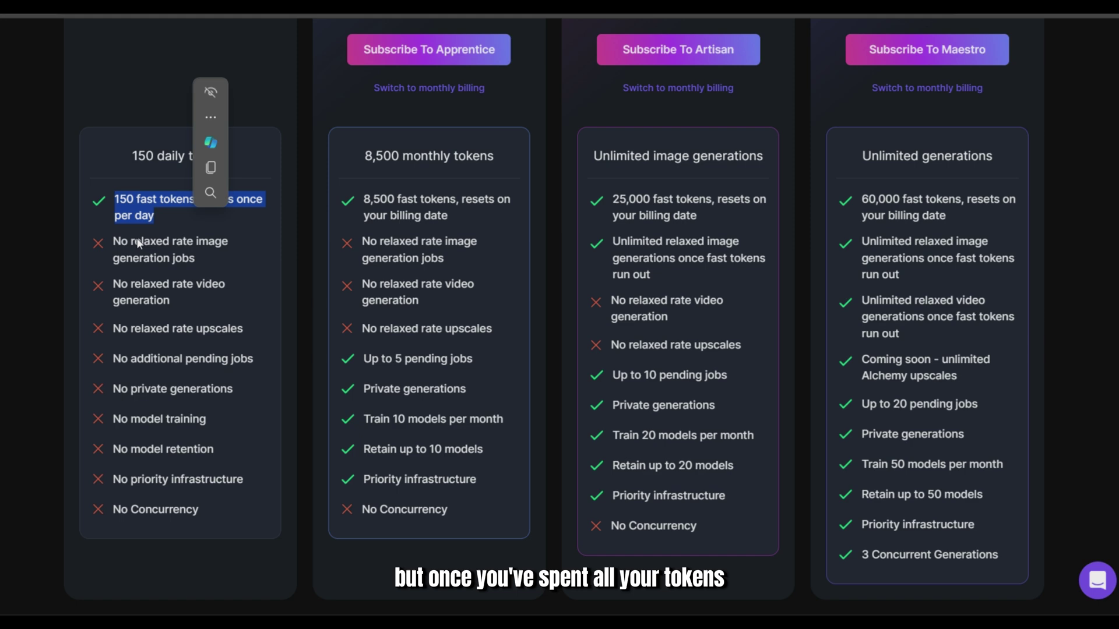
left_click_drag(113, 240, 215, 263)
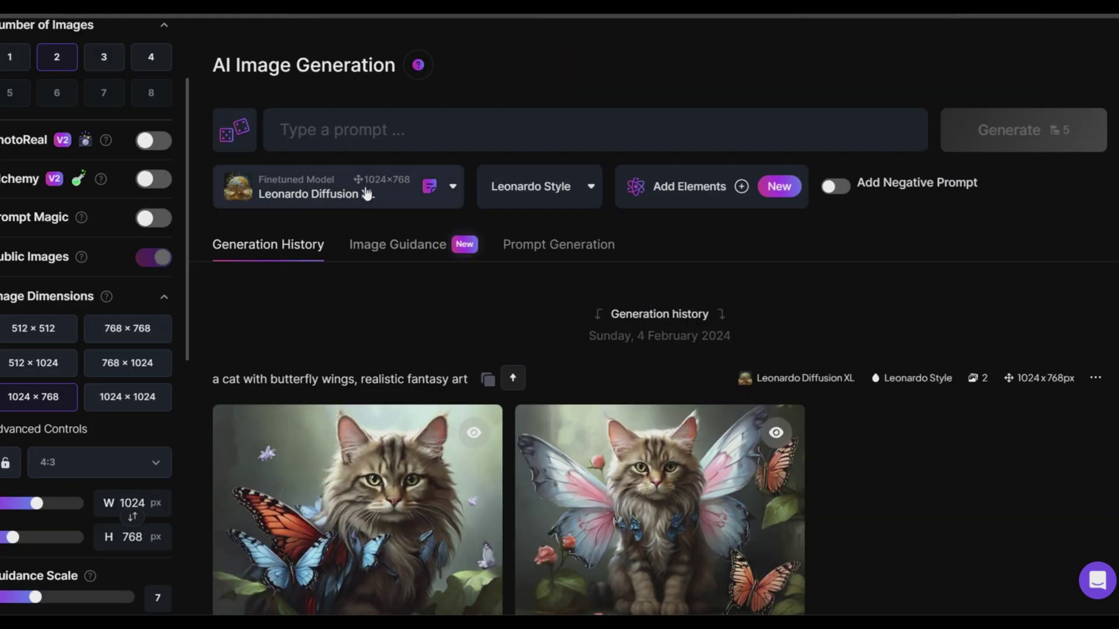
Step: Generate images from the 'Cute smiling mouse, highly detailed, studio photo' prompt and scroll to results
left_click(369, 130)
type("Cute smiling mouse, highly detailed, sharp focus, studio photo, intricate details, highly detailed,")
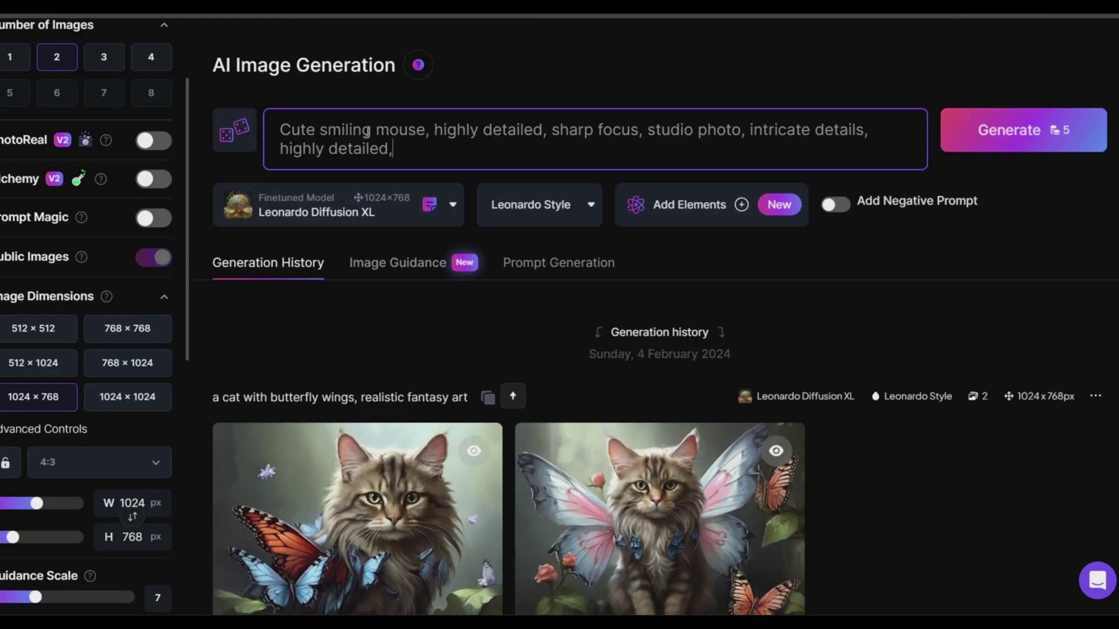
left_click(989, 132)
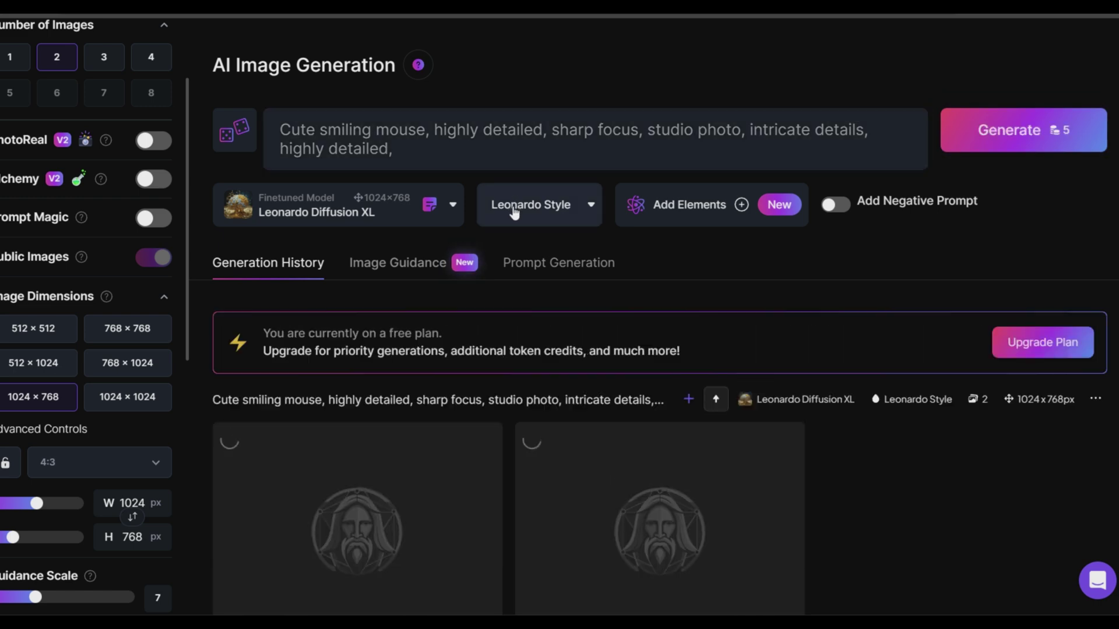
left_click(512, 207)
left_click(750, 245)
scroll(1015, 322, "down", 3)
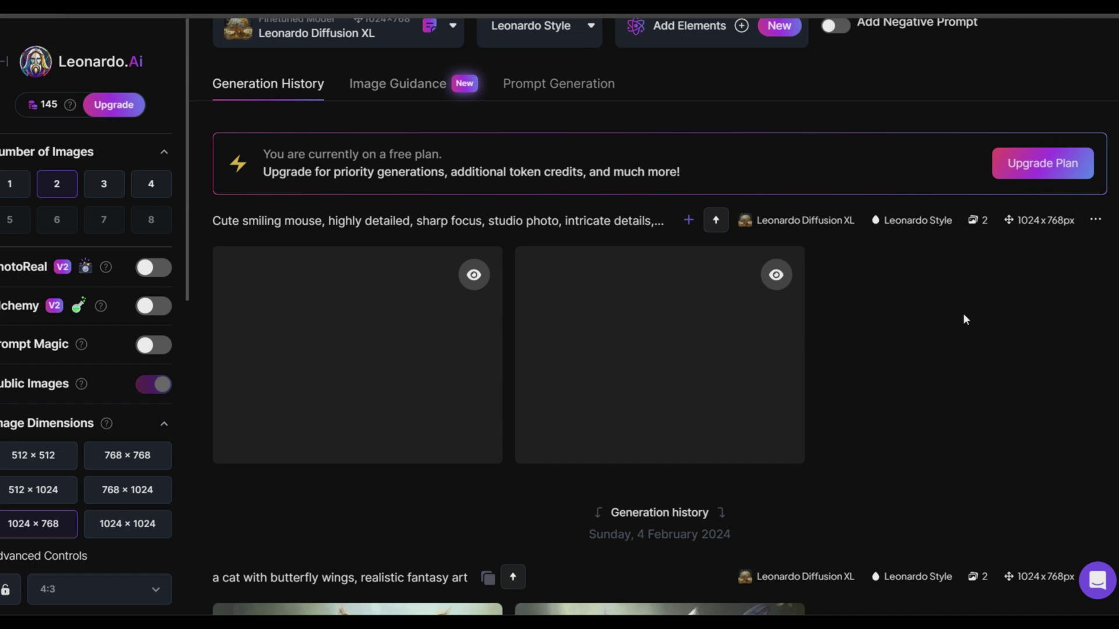